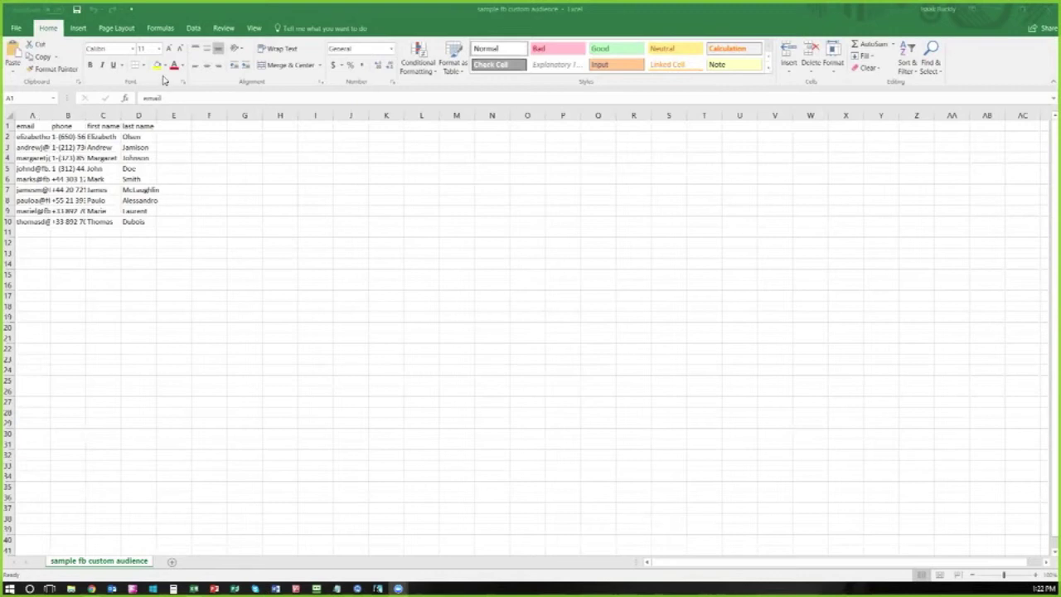
Zoom the contact list sheet to 200%
{"action": "left_click", "coordinate": [256, 28]}
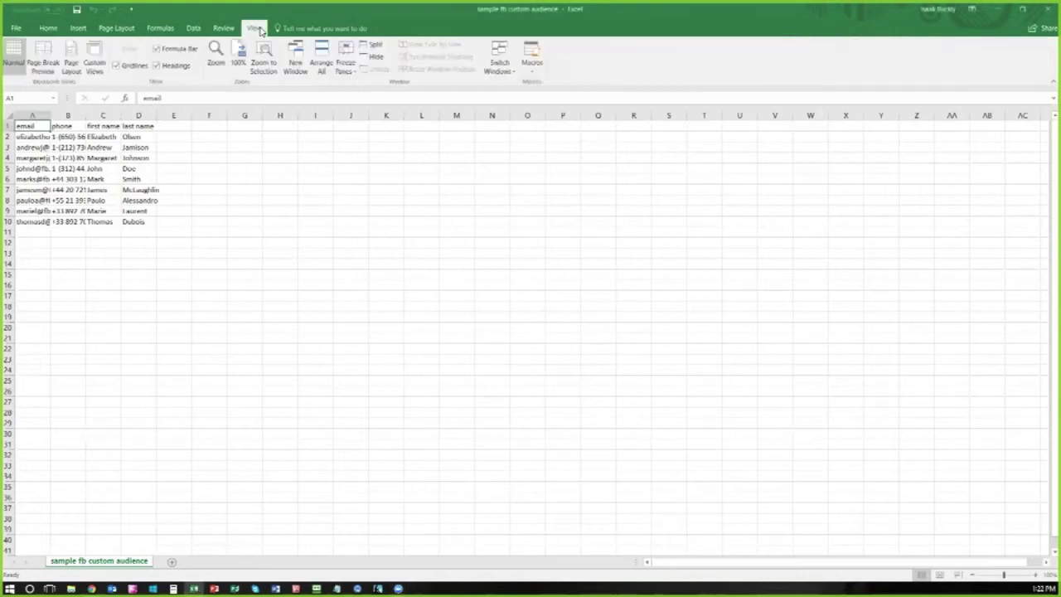
{"action": "left_click", "coordinate": [214, 63]}
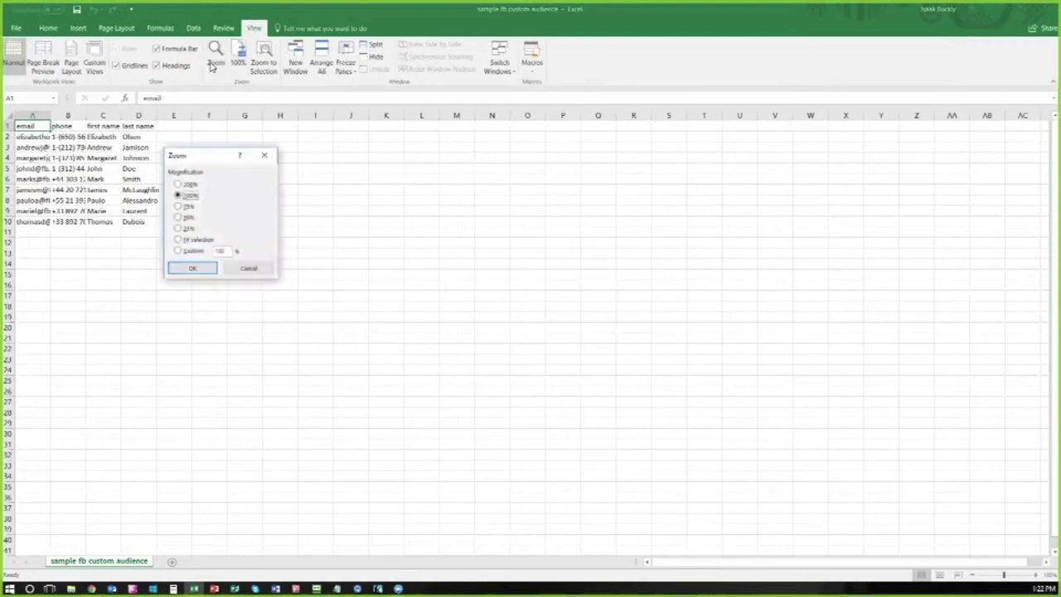
{"action": "left_click", "coordinate": [187, 184]}
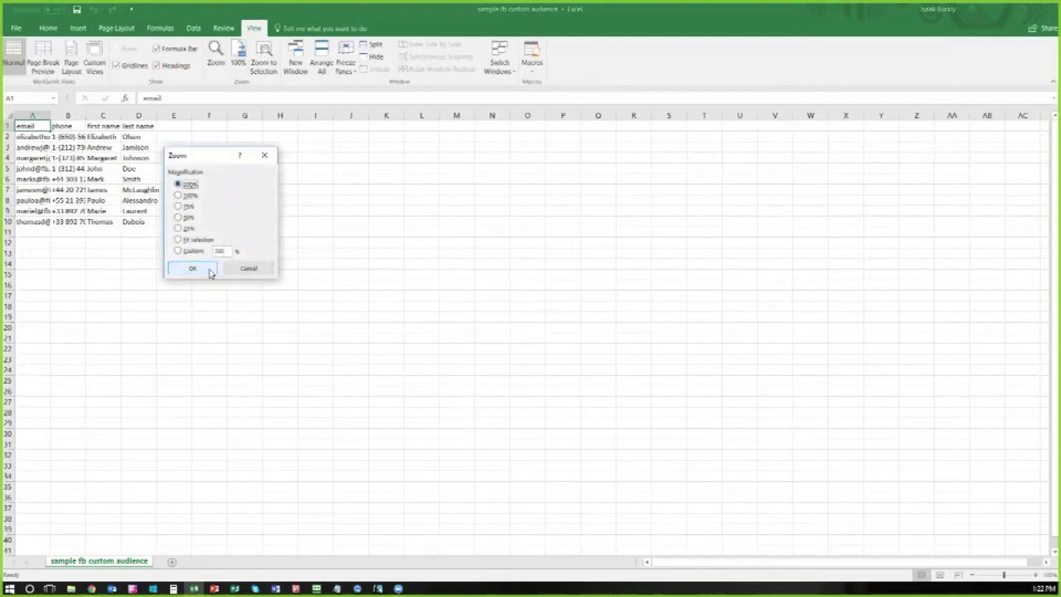
{"action": "left_click", "coordinate": [208, 268]}
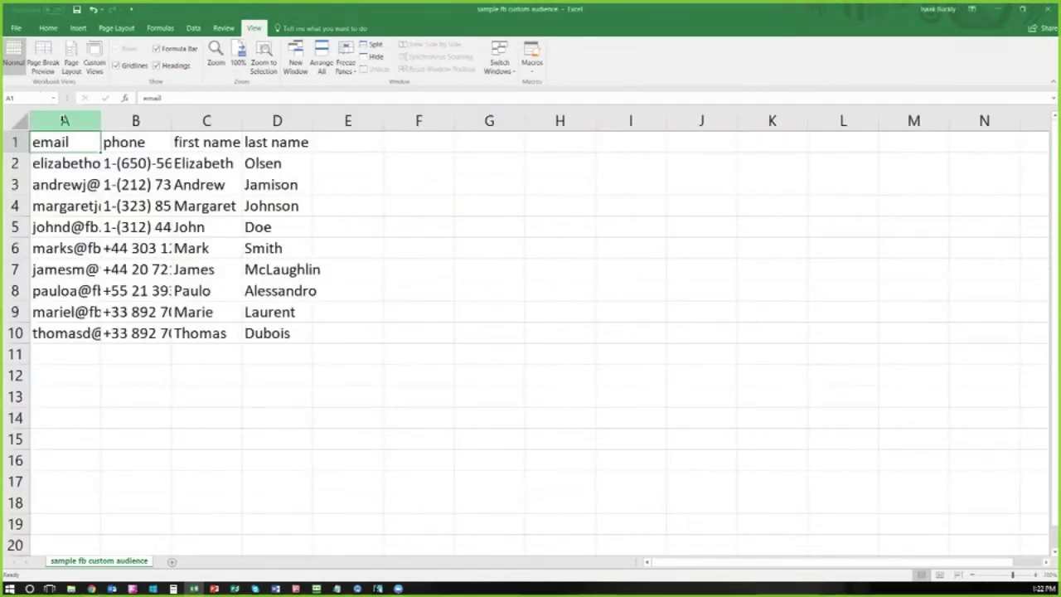
Autofit columns A–D to show full emails and phones, then close the workbook
{"action": "left_click_drag", "start_coordinate": [78, 121], "coordinate": [462, 123]}
{"action": "left_click", "coordinate": [213, 442]}
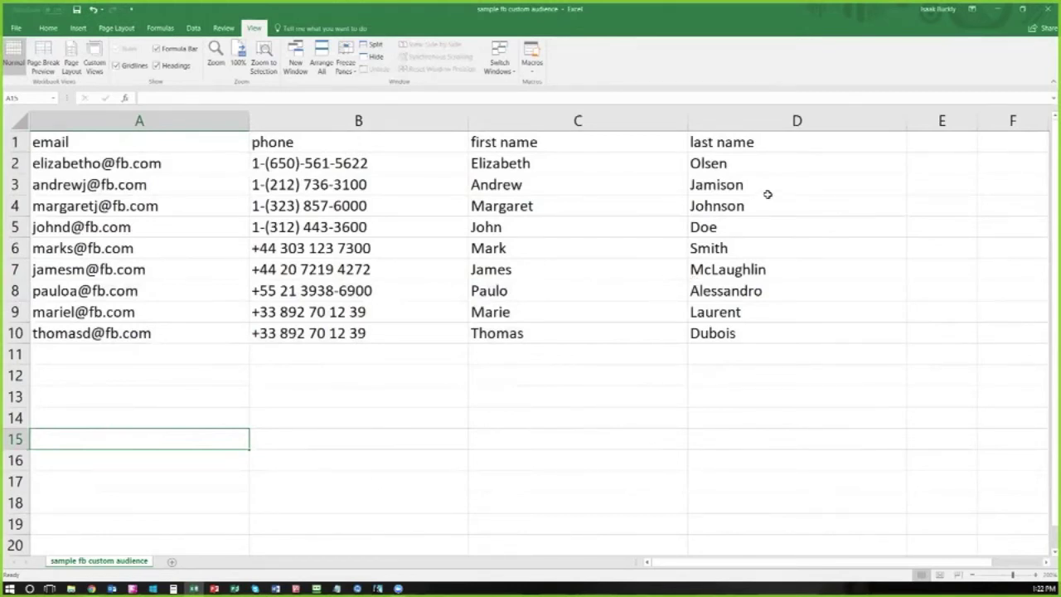
{"action": "left_click", "coordinate": [1045, 11]}
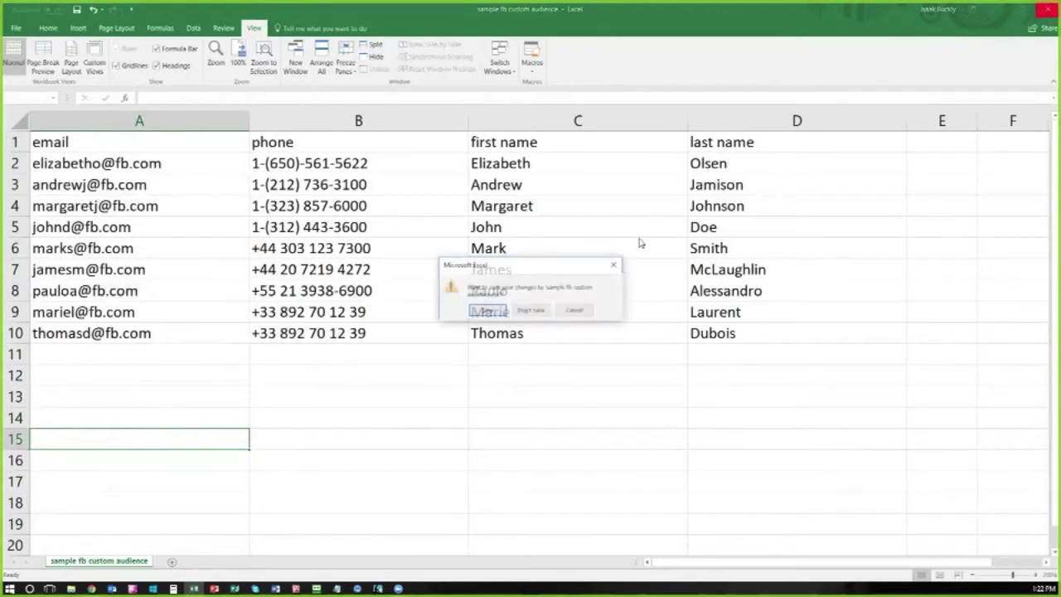
Close Excel without saving, then reach Audiences through the All tools menu in Ads Manager
{"action": "left_click", "coordinate": [531, 312]}
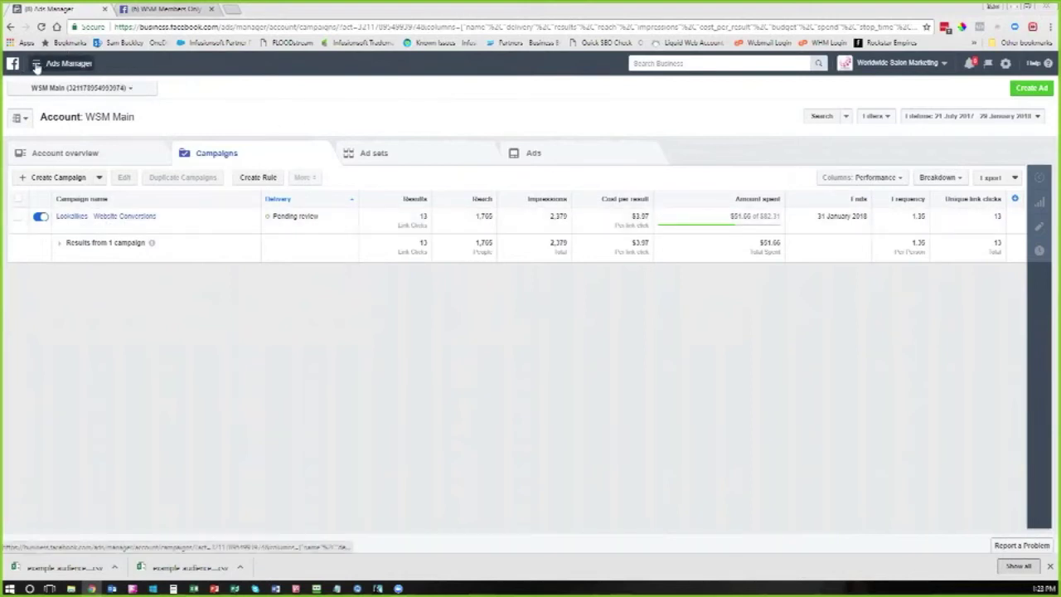
{"action": "left_click", "coordinate": [37, 66]}
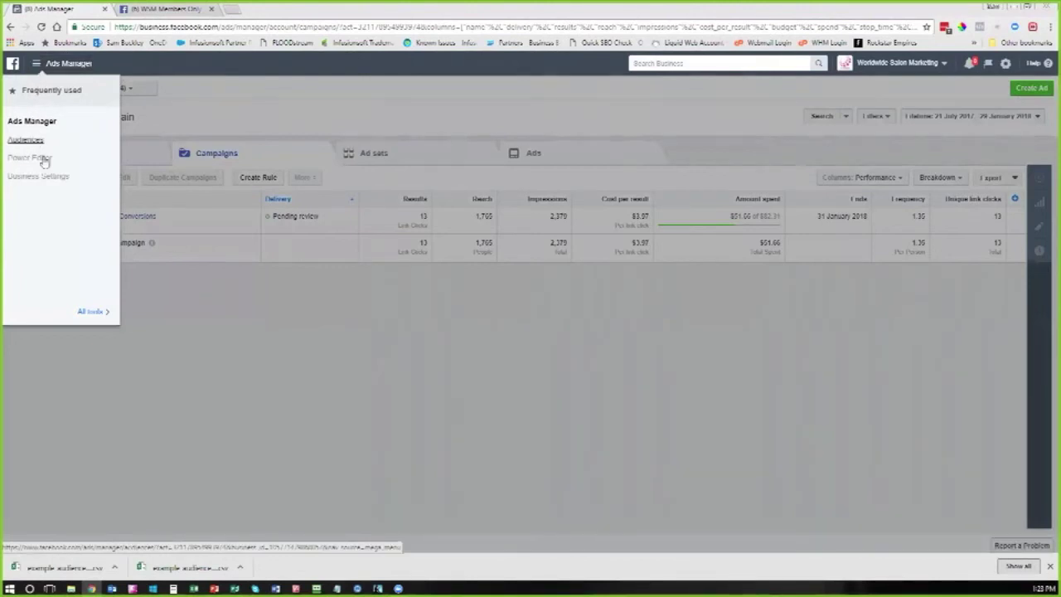
{"action": "left_click", "coordinate": [93, 312]}
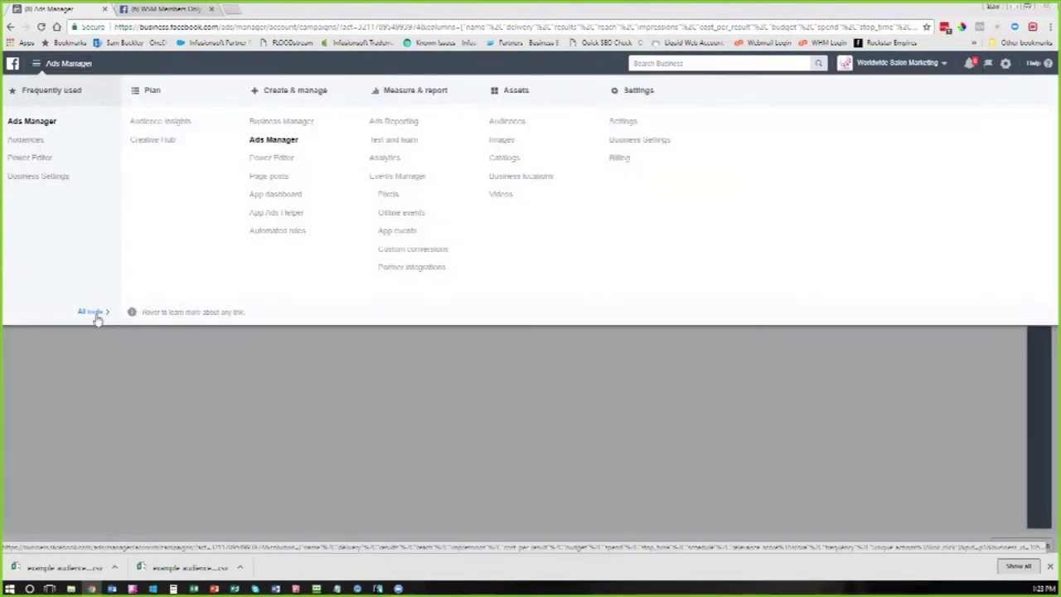
{"action": "left_click", "coordinate": [498, 125]}
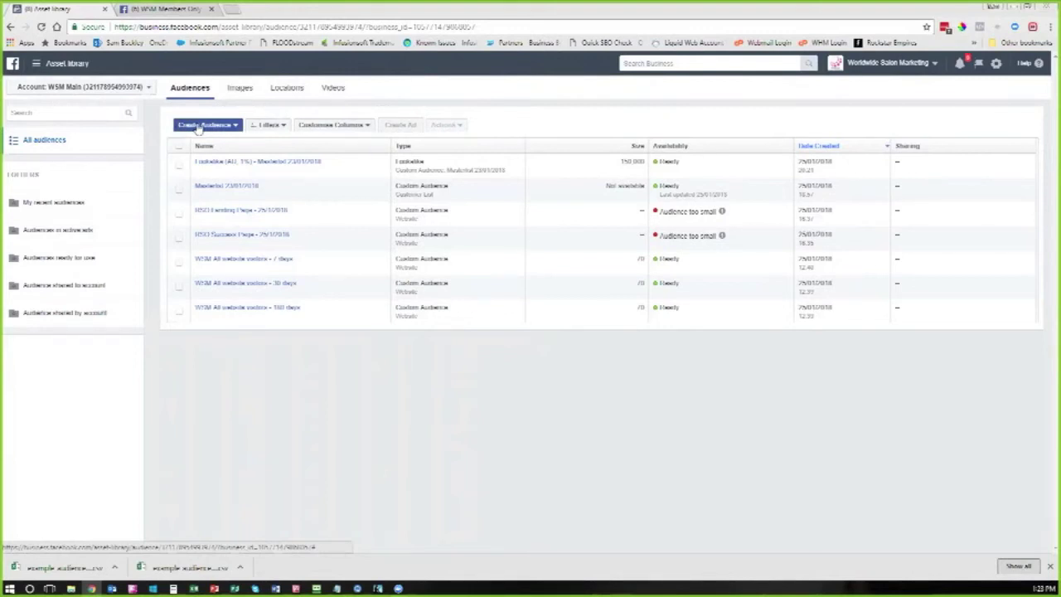
Start a new Custom Audience and choose Customer file as its source
{"action": "left_click", "coordinate": [197, 126]}
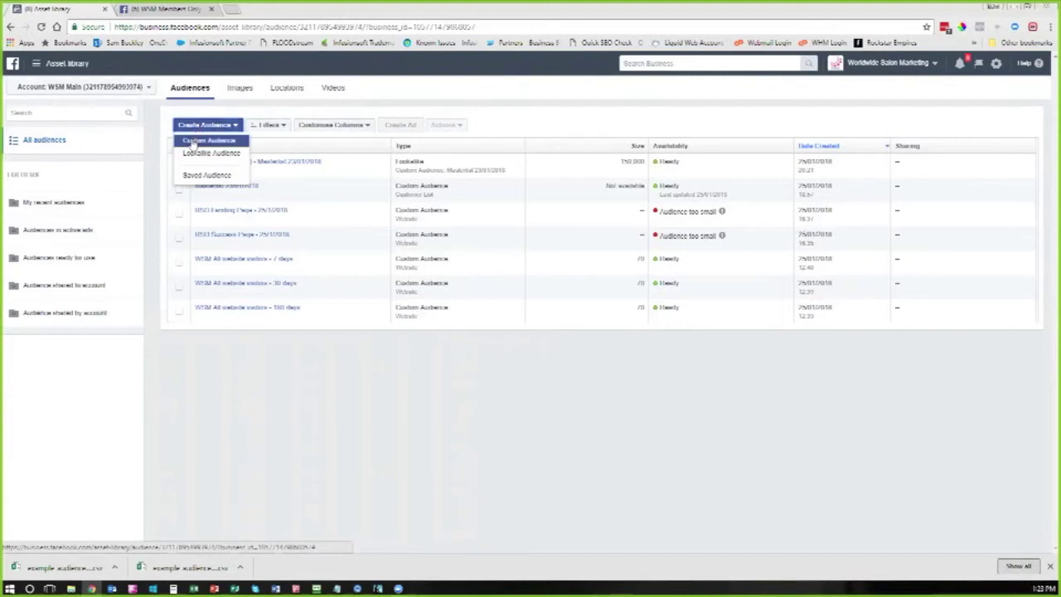
{"action": "left_click", "coordinate": [192, 141]}
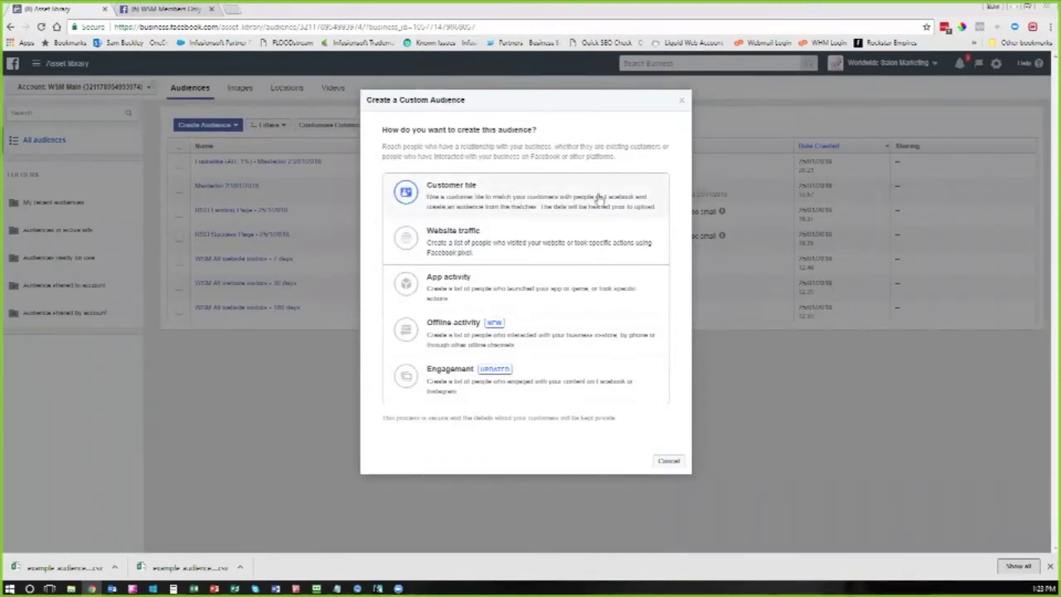
{"action": "left_click", "coordinate": [503, 200]}
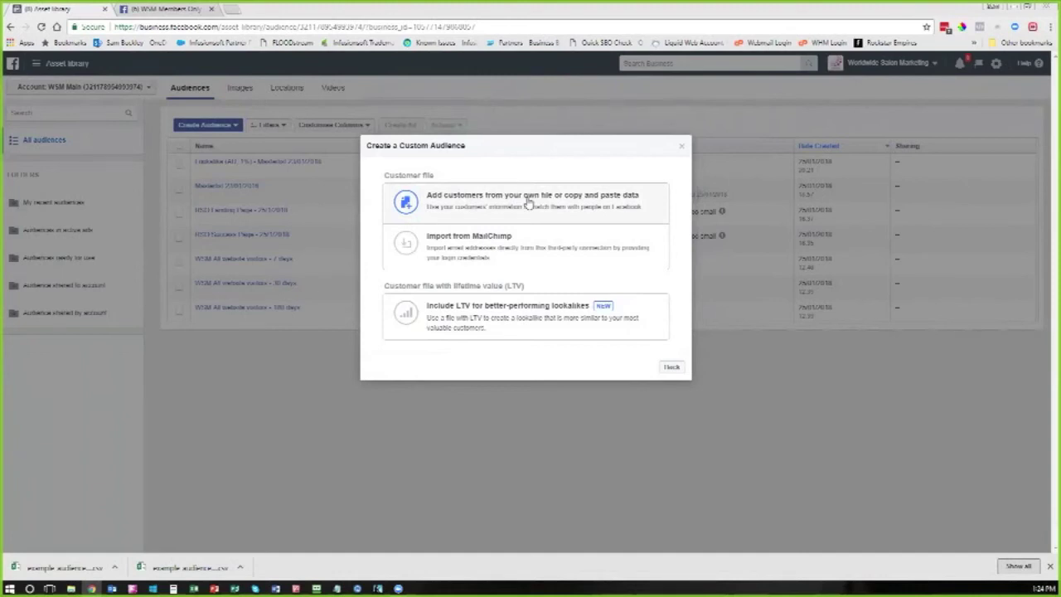
Add customers from your own file by uploading the sample fb custom audience CSV from Desktop
{"action": "left_click", "coordinate": [528, 201]}
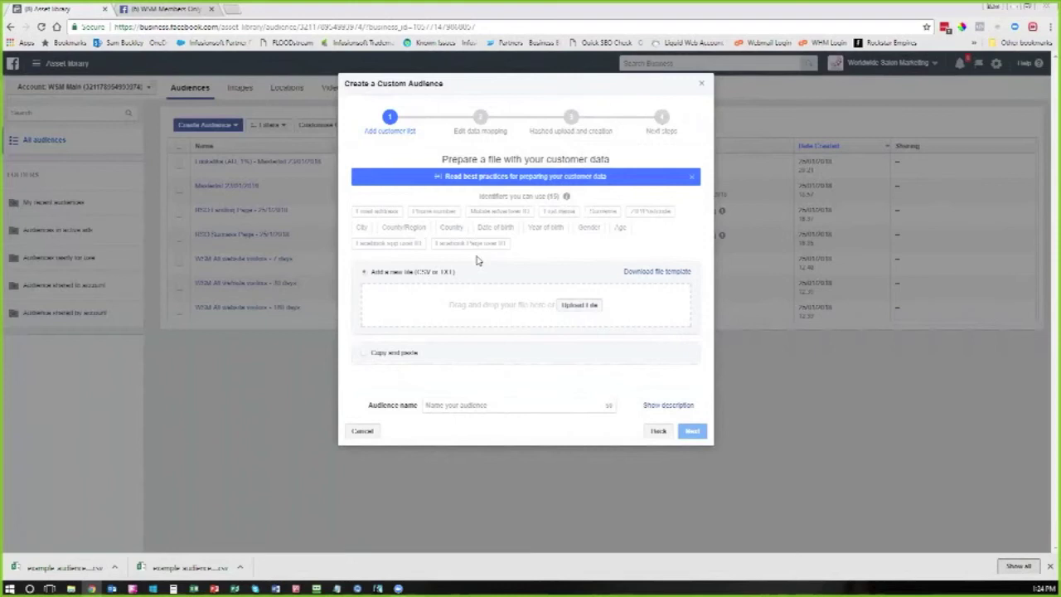
{"action": "mouse_move", "coordinate": [508, 236]}
{"action": "left_click", "coordinate": [571, 309]}
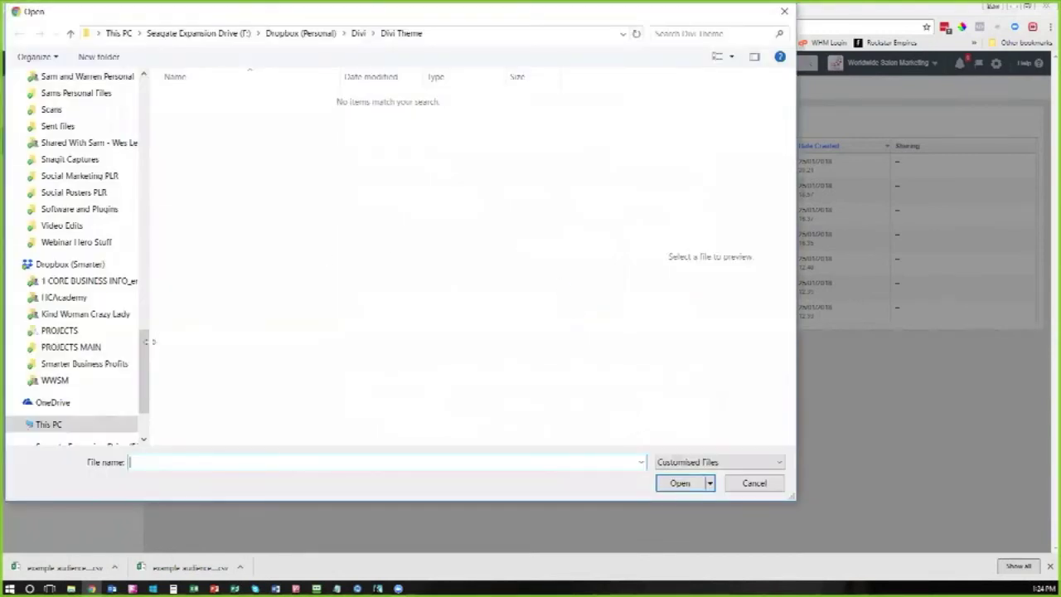
{"action": "left_click_drag", "start_coordinate": [147, 348], "coordinate": [146, 96]}
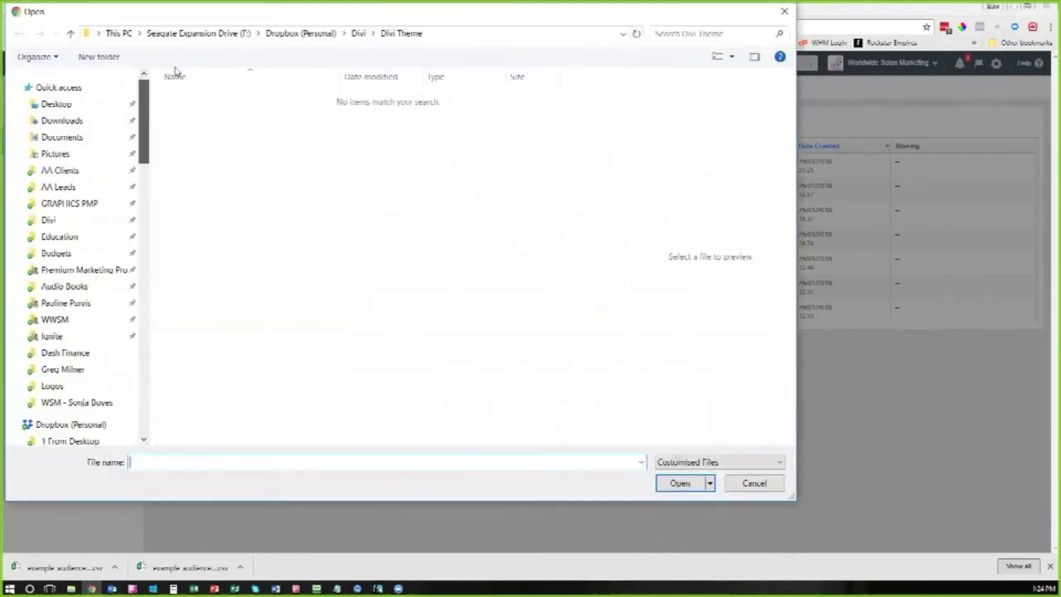
{"action": "left_click", "coordinate": [60, 106]}
{"action": "left_click", "coordinate": [214, 203]}
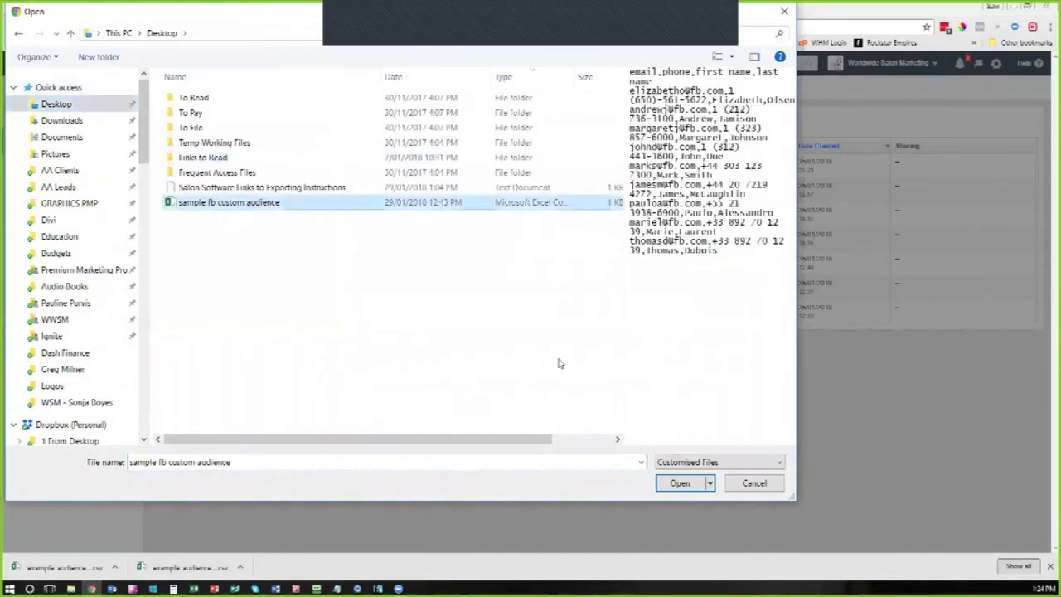
{"action": "left_click", "coordinate": [677, 488]}
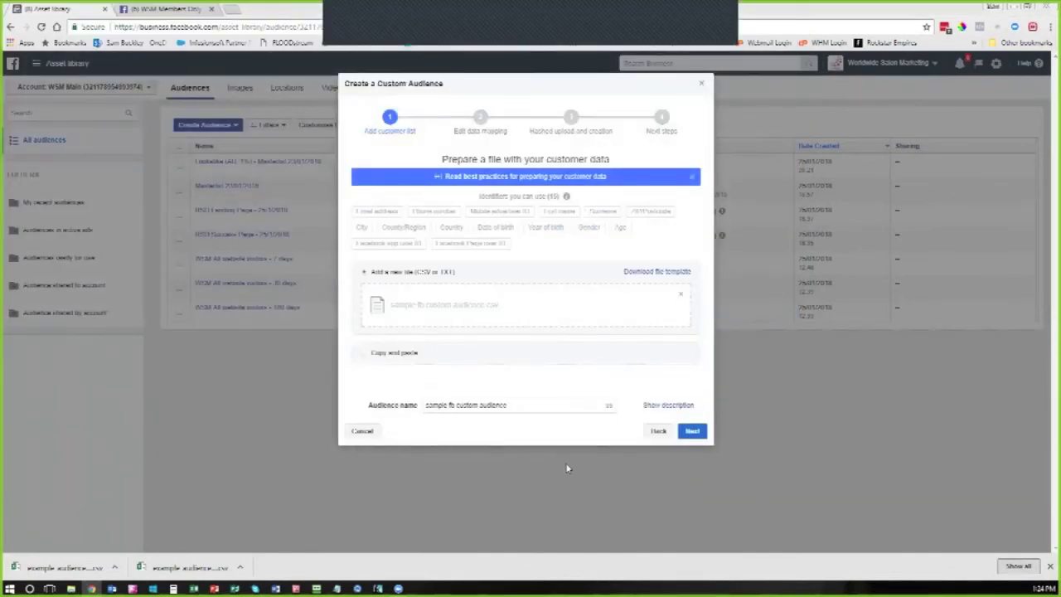
Rename the audience to 'Test Audience' and continue to identifier mapping
{"action": "left_click", "coordinate": [442, 405]}
{"action": "key", "text": "ctrl+a"}
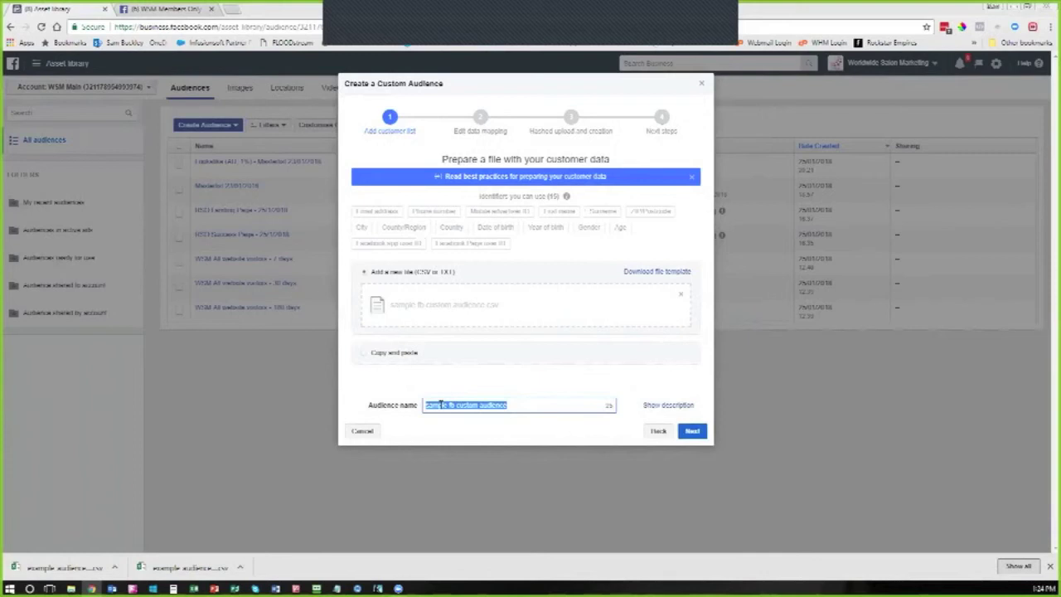
{"action": "type", "text": "Test Audience"}
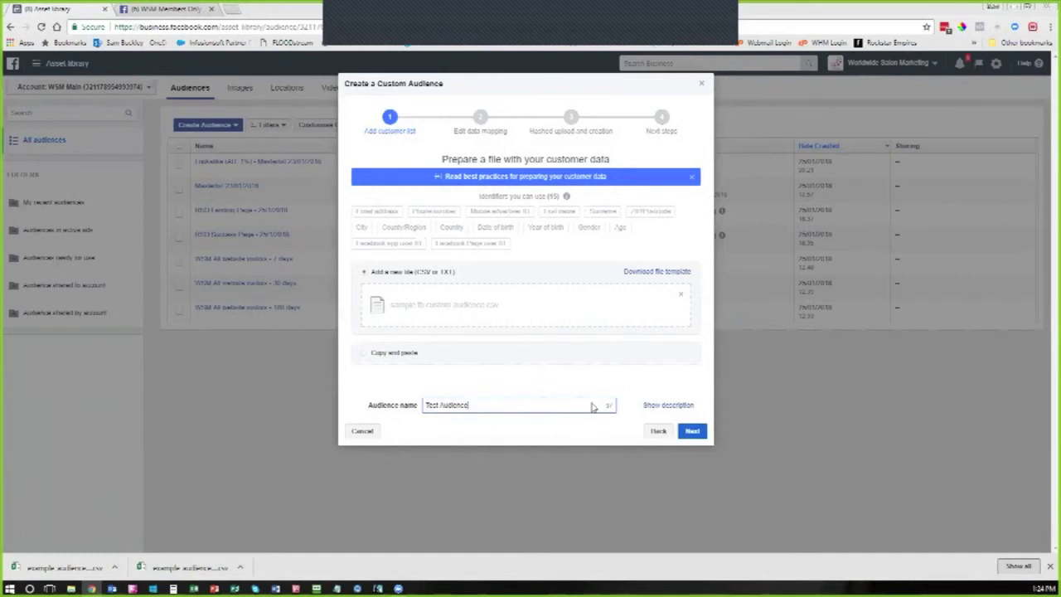
{"action": "left_click", "coordinate": [691, 432]}
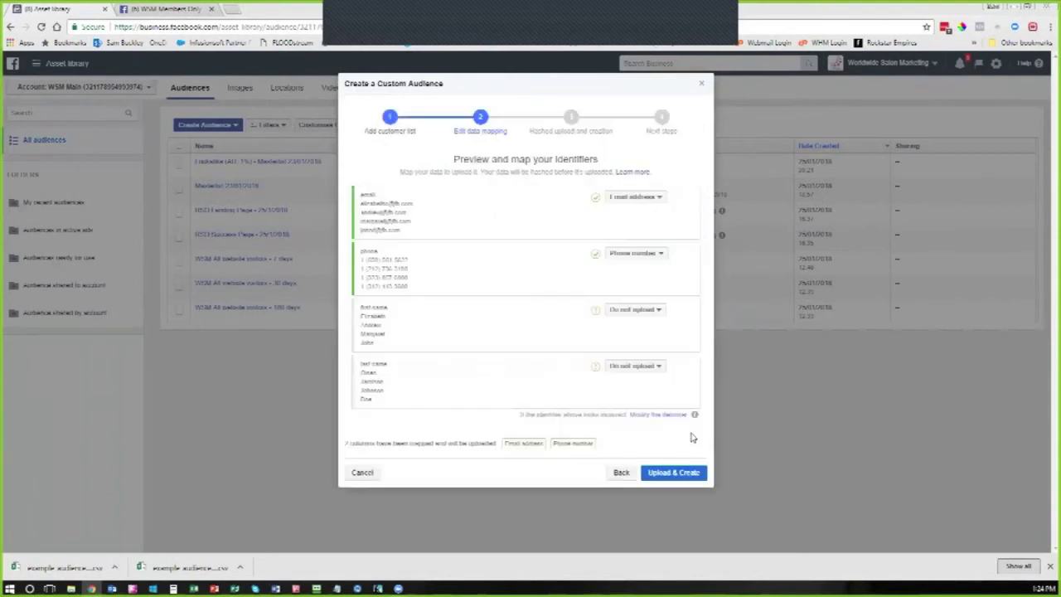
Map the first name column to First name and the last name column to Surname
{"action": "left_click", "coordinate": [634, 309]}
{"action": "left_click", "coordinate": [589, 310]}
{"action": "mouse_move", "coordinate": [597, 204]}
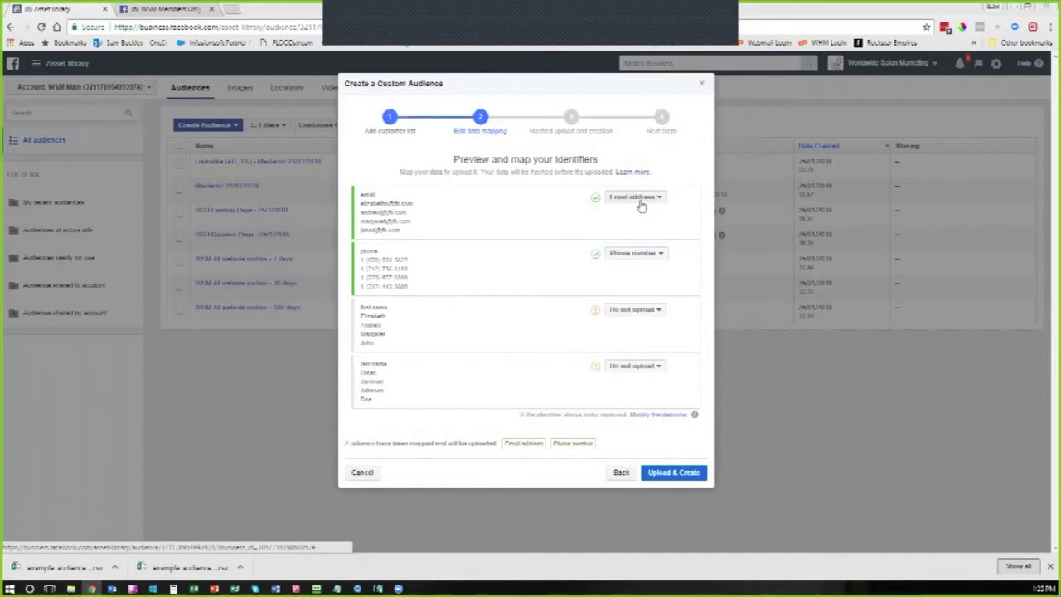
{"action": "left_click", "coordinate": [631, 316]}
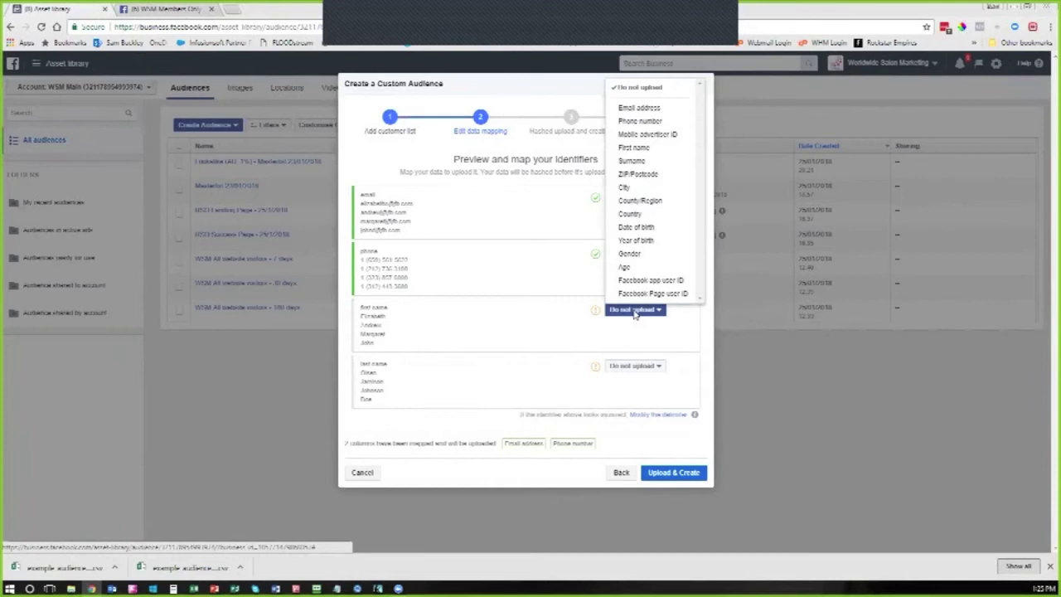
{"action": "left_click", "coordinate": [614, 154]}
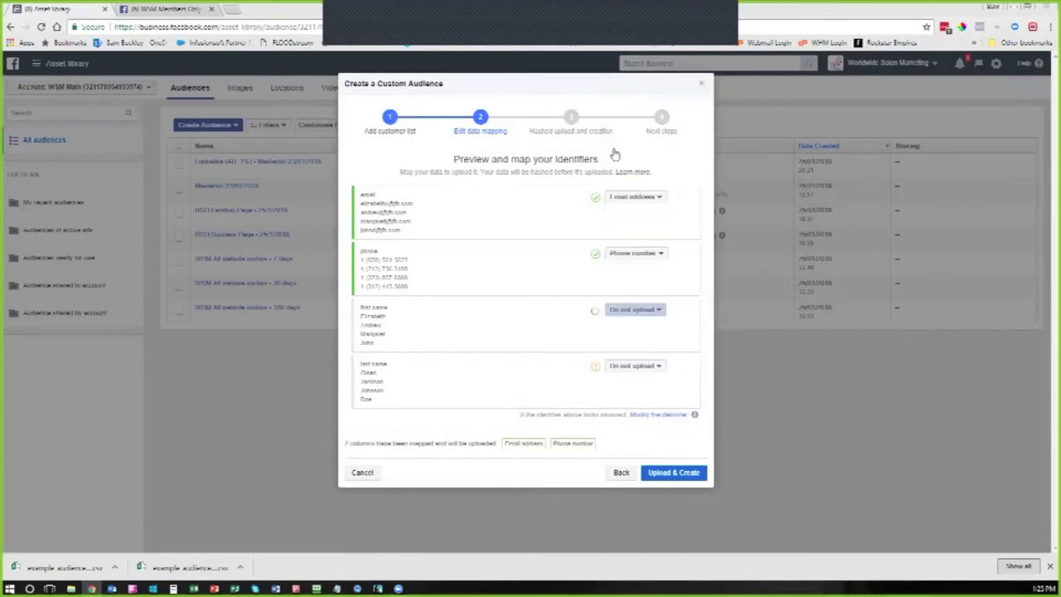
{"action": "left_click", "coordinate": [620, 369]}
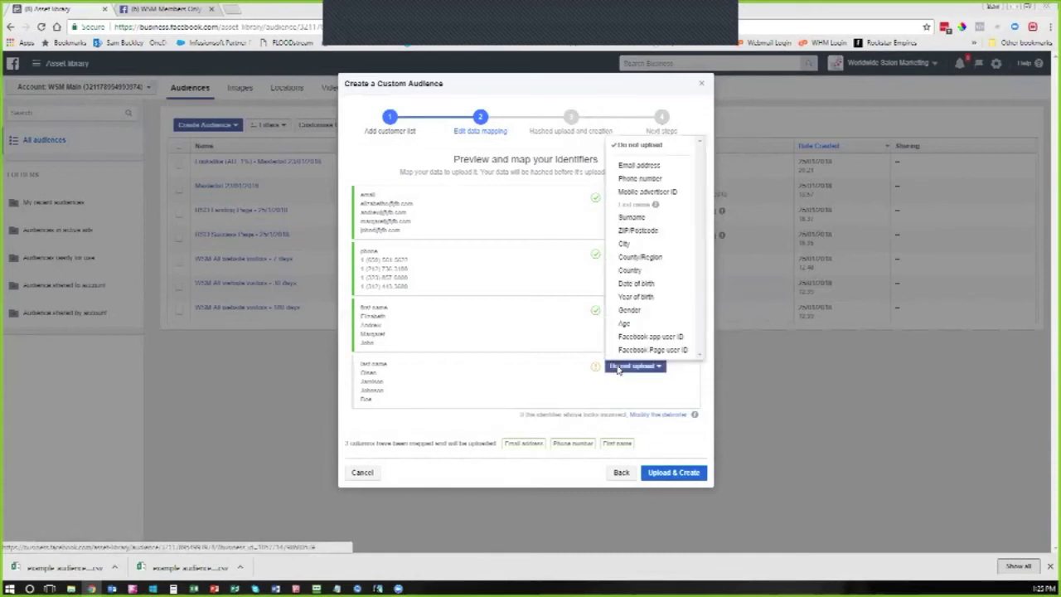
{"action": "left_click", "coordinate": [630, 217]}
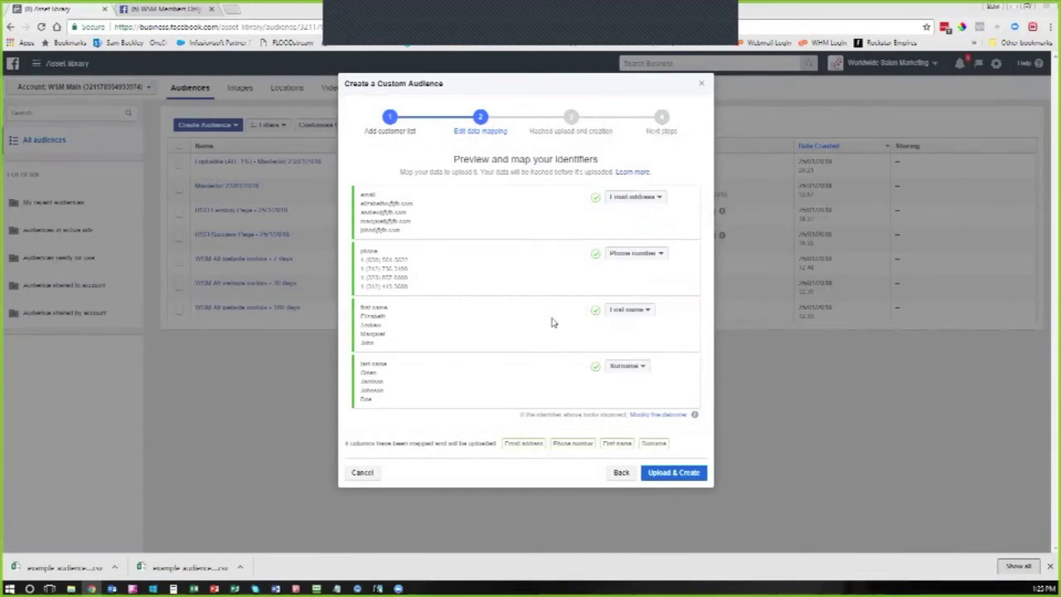
Upload the mapped 9-row list and create the audience
{"action": "left_click", "coordinate": [658, 473]}
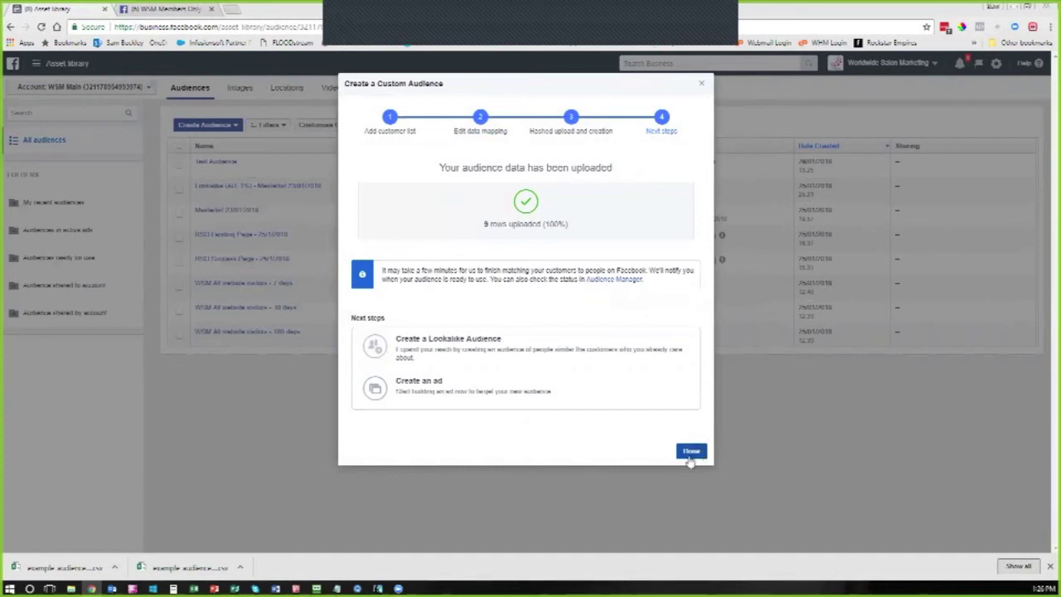
{"action": "left_click", "coordinate": [689, 452]}
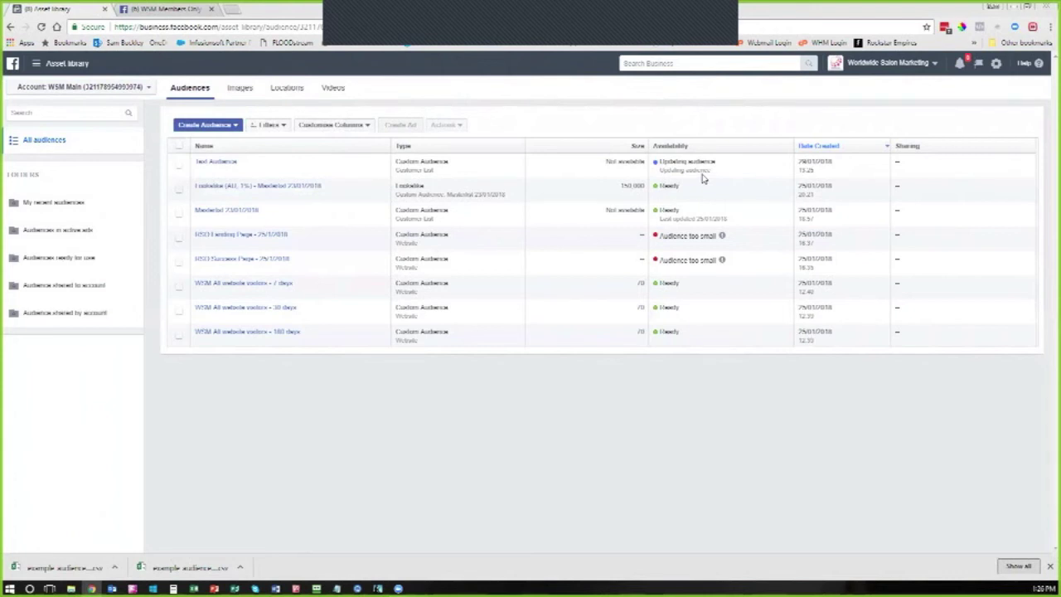
{"action": "key", "text": "ctrl+plus"}
{"action": "key", "text": "ctrl+plus"}
{"action": "key", "text": "ctrl+plus"}
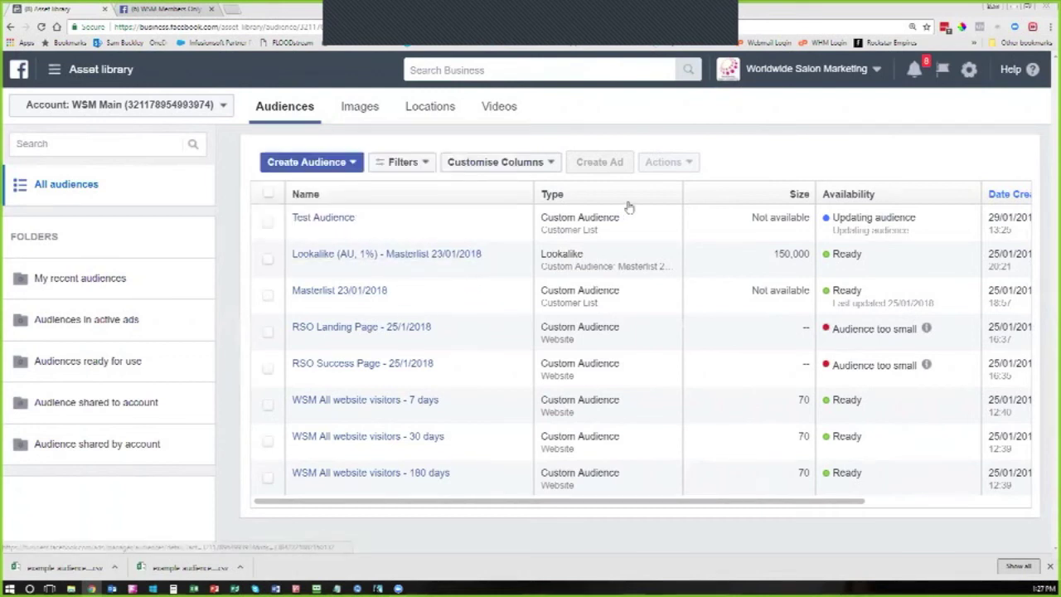
Create a Lookalike Audience using Masterlist 23/01/2018 as its source
{"action": "left_click", "coordinate": [351, 164]}
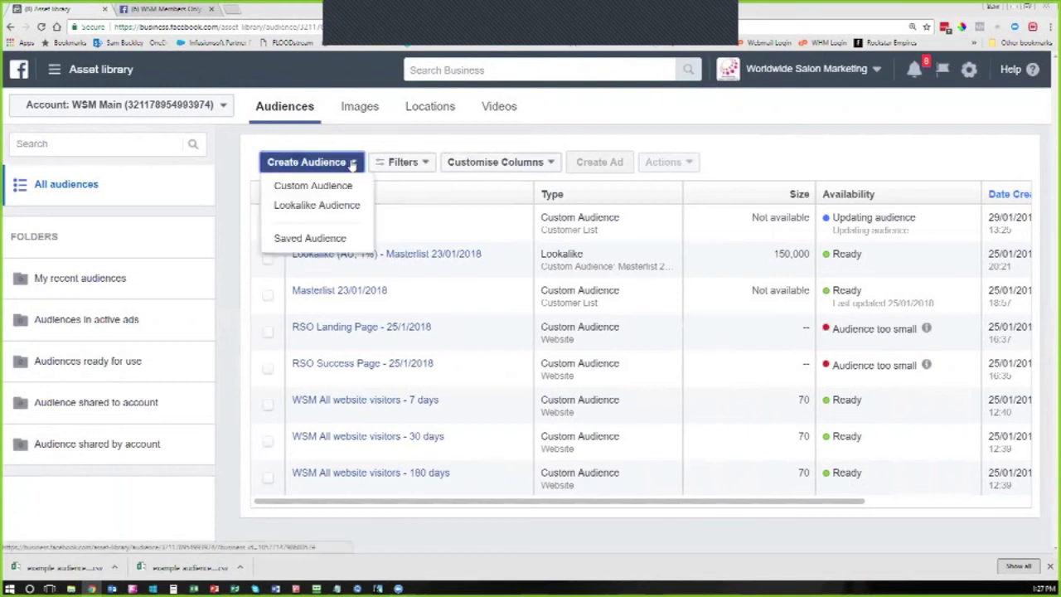
{"action": "left_click", "coordinate": [311, 205]}
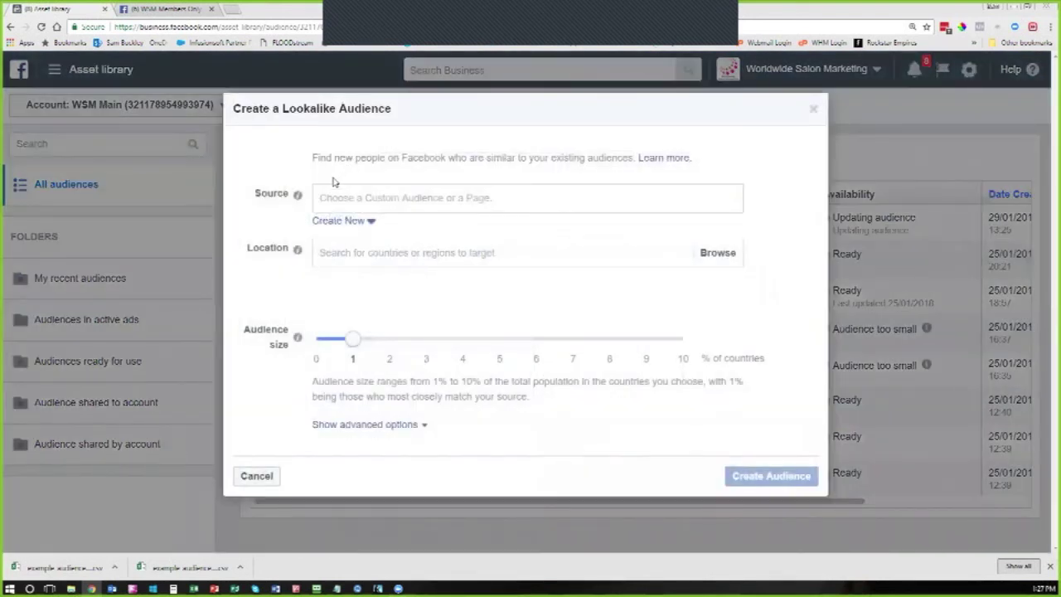
{"action": "left_click", "coordinate": [372, 197]}
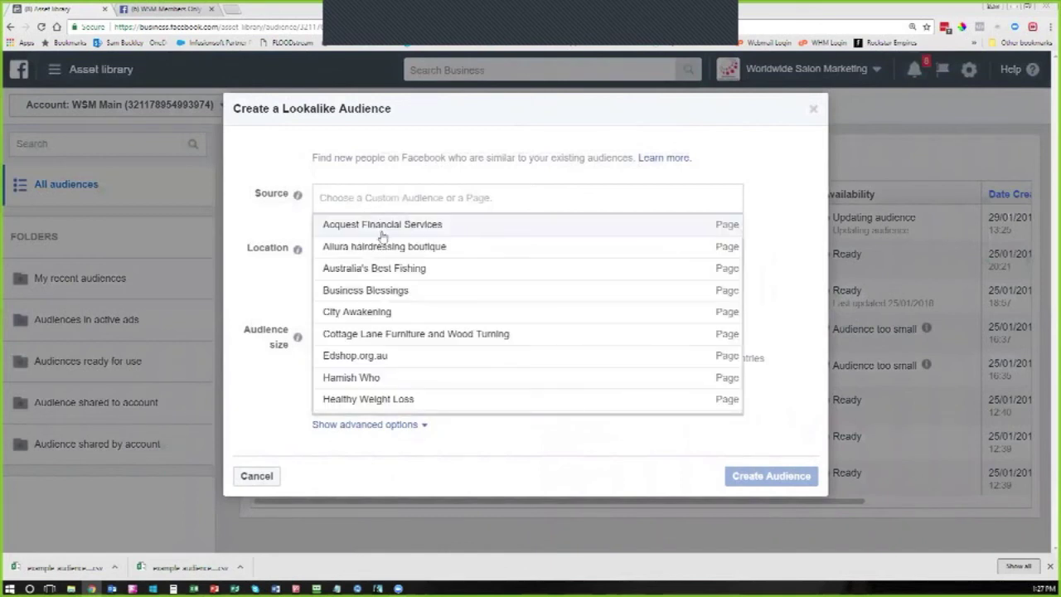
{"action": "scroll", "coordinate": [384, 241], "scroll_direction": "down", "scroll_amount": 6}
{"action": "scroll", "coordinate": [384, 240], "scroll_direction": "down", "scroll_amount": 6}
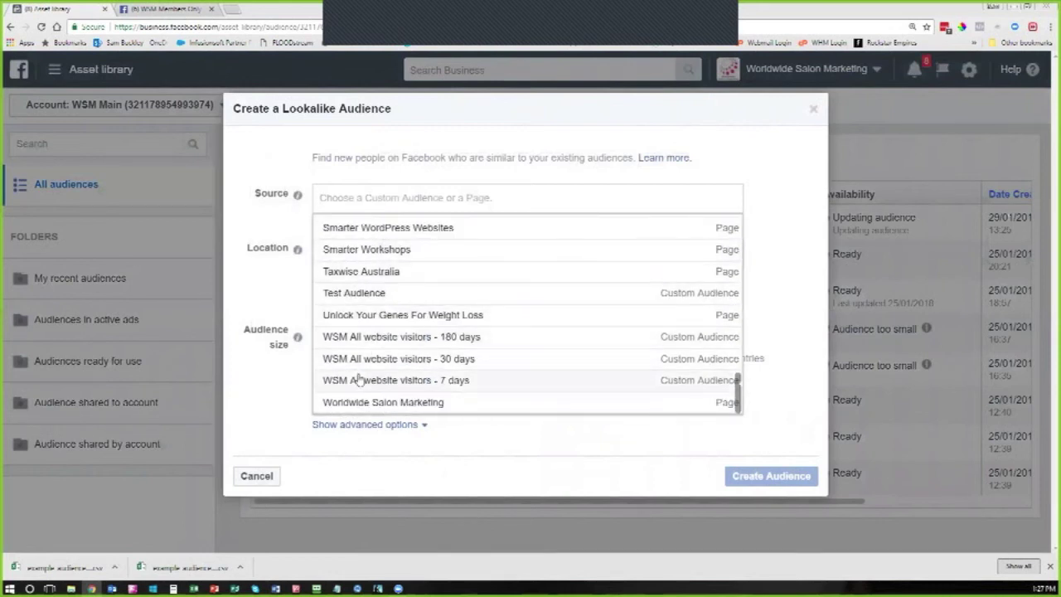
{"action": "scroll", "coordinate": [361, 380], "scroll_direction": "up", "scroll_amount": 8}
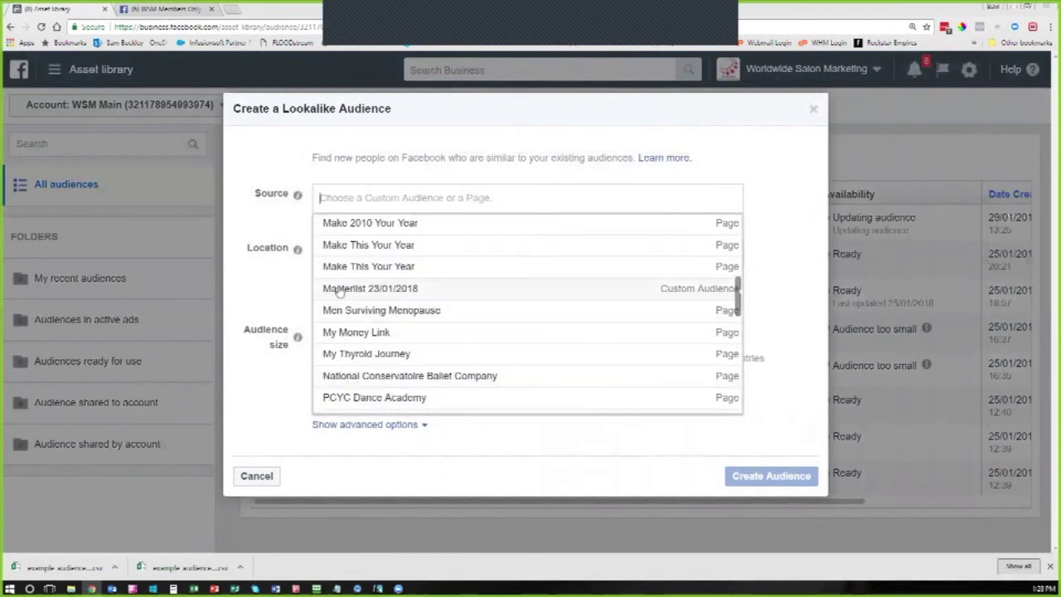
{"action": "left_click", "coordinate": [339, 289]}
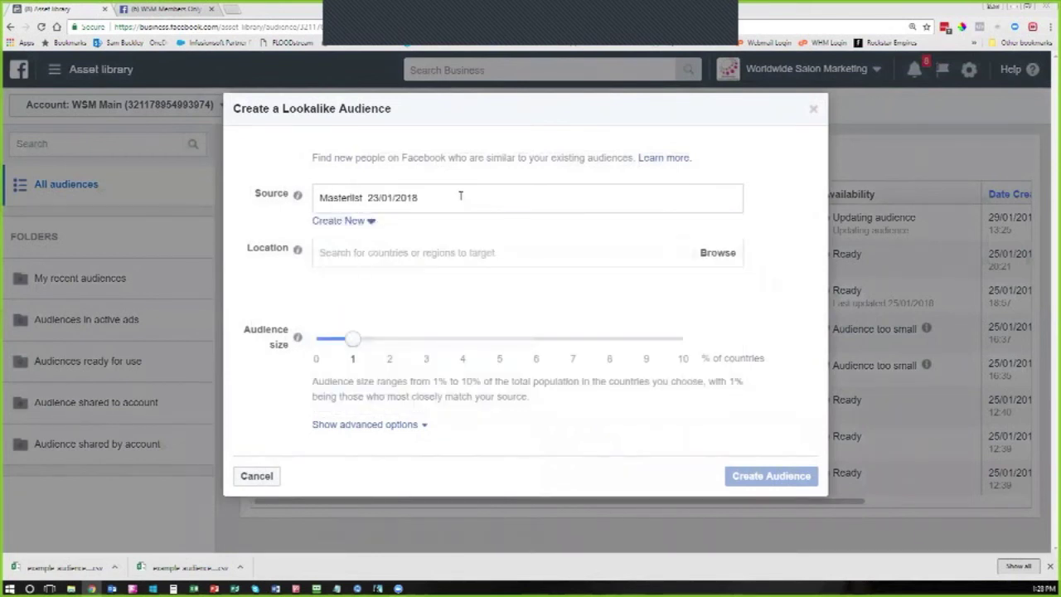
{"action": "left_click", "coordinate": [488, 247]}
{"action": "left_click", "coordinate": [413, 424]}
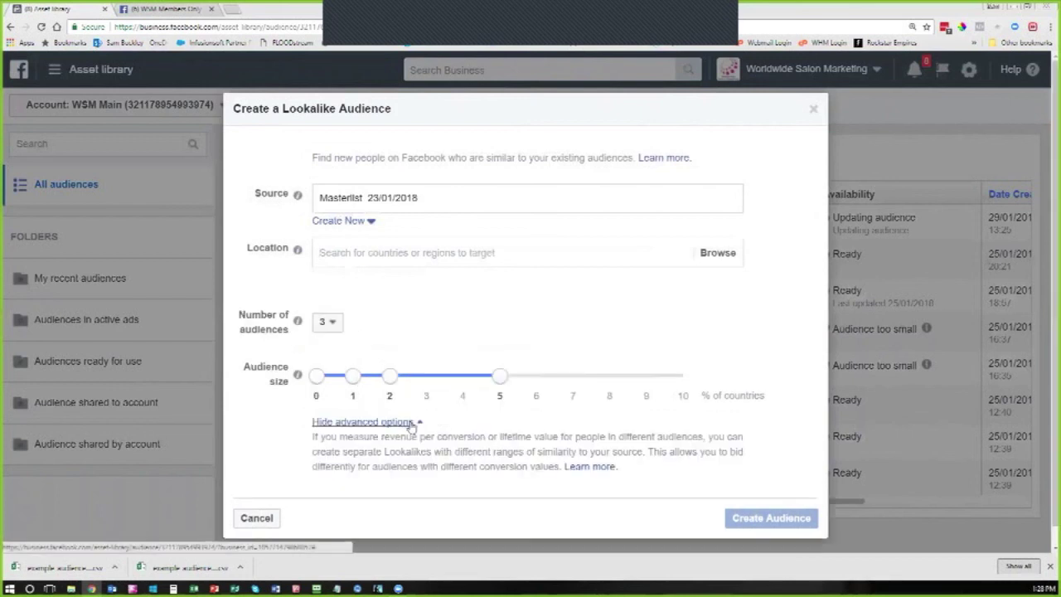
{"action": "left_click", "coordinate": [411, 423]}
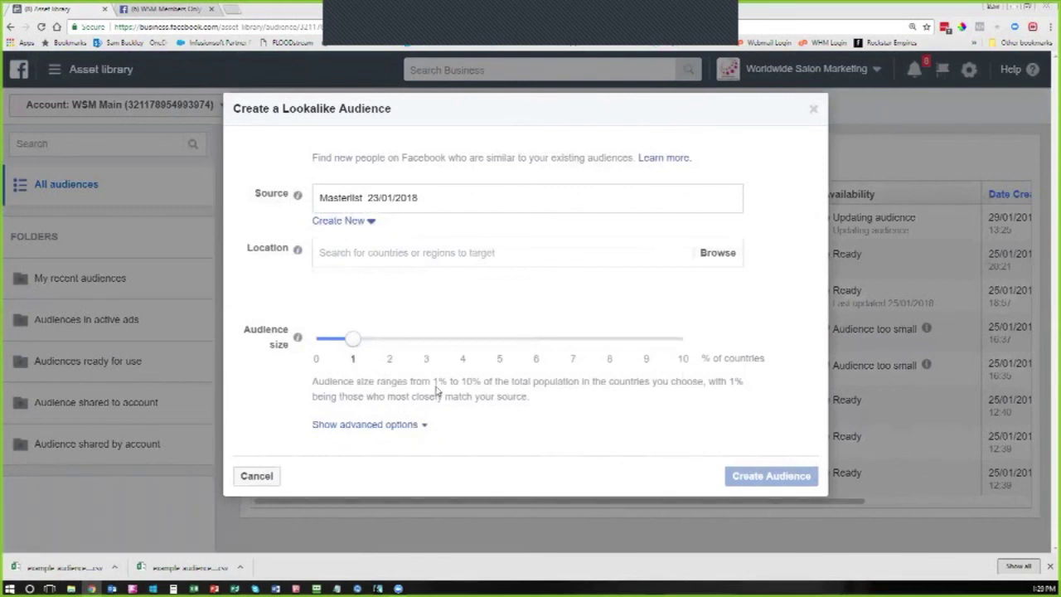
{"action": "left_click", "coordinate": [434, 258]}
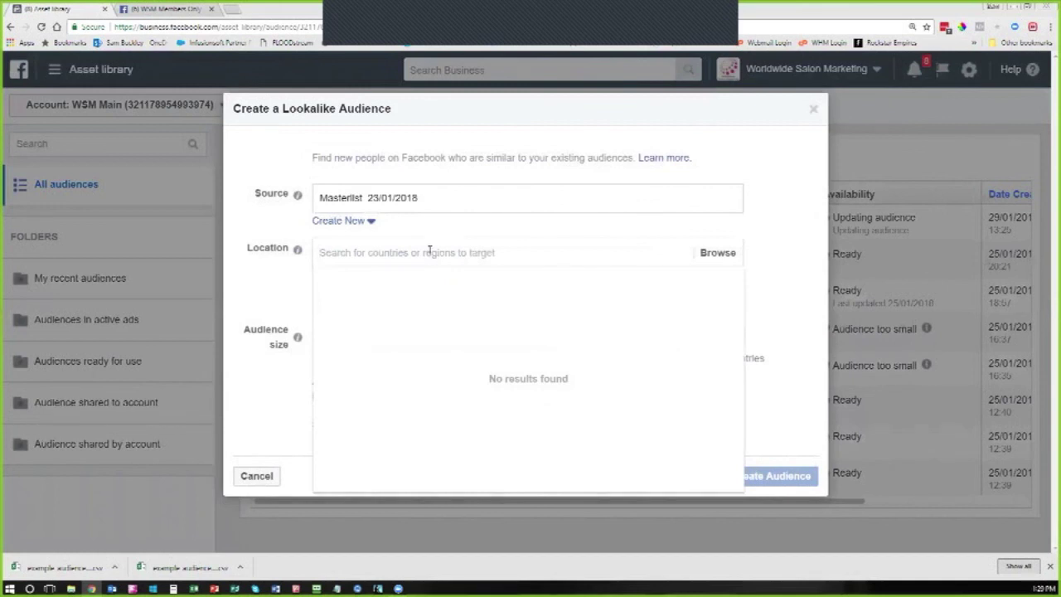
Set the lookalike location to Australia, keeping the audience size at 1%
{"action": "left_click", "coordinate": [770, 247]}
{"action": "left_click", "coordinate": [655, 247]}
{"action": "type", "text": "australia"}
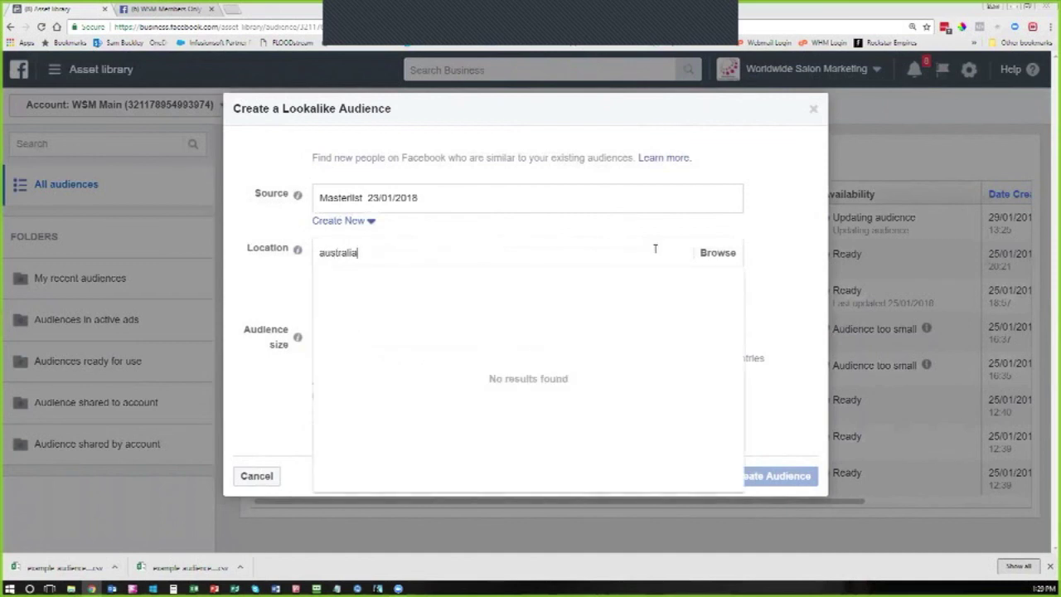
{"action": "left_click", "coordinate": [628, 280]}
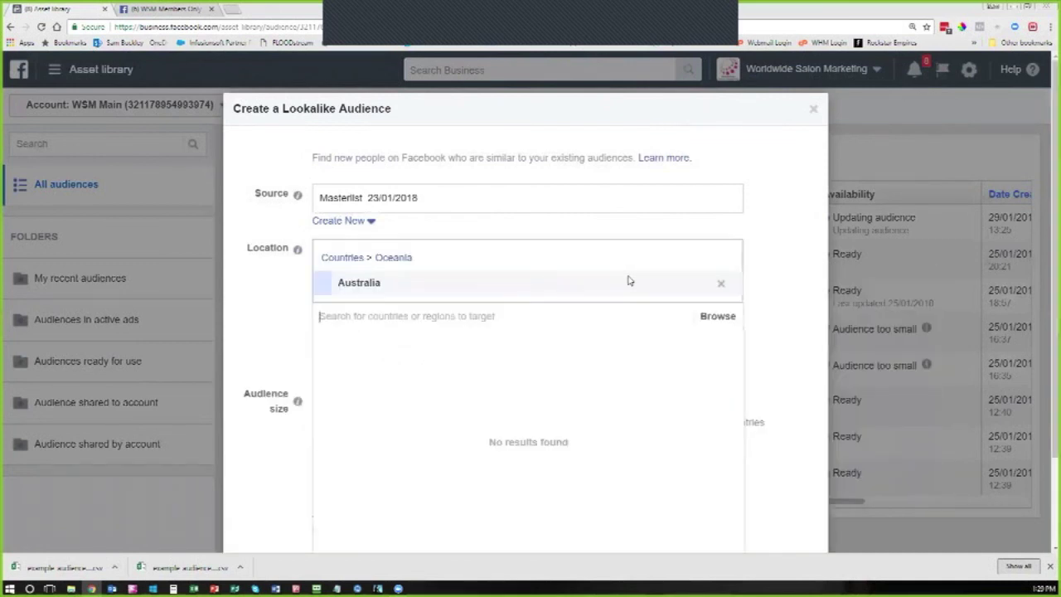
{"action": "left_click", "coordinate": [783, 340]}
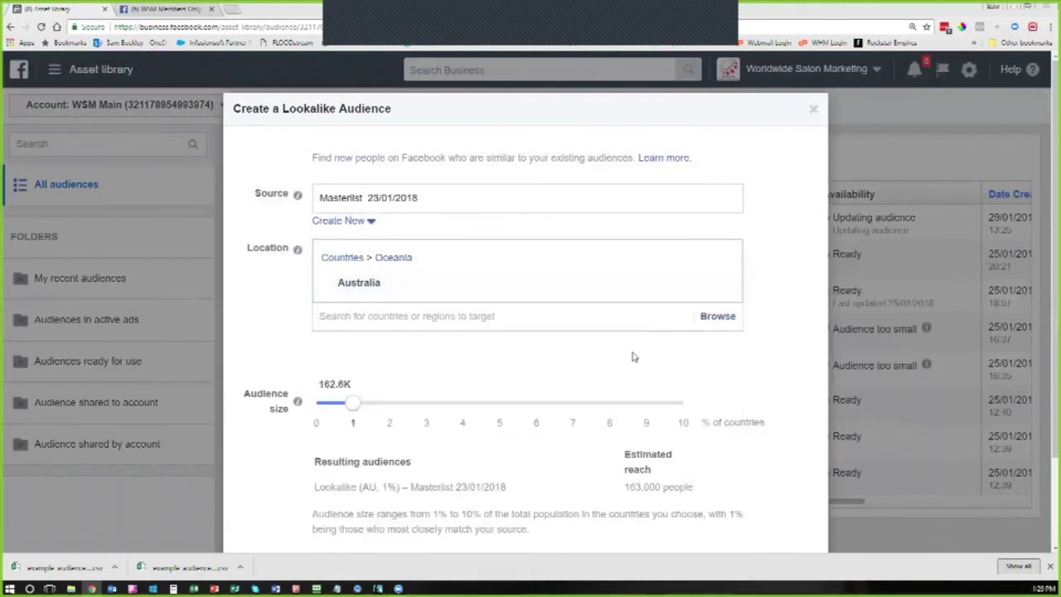
{"action": "scroll", "coordinate": [751, 448], "scroll_direction": "down", "scroll_amount": 1}
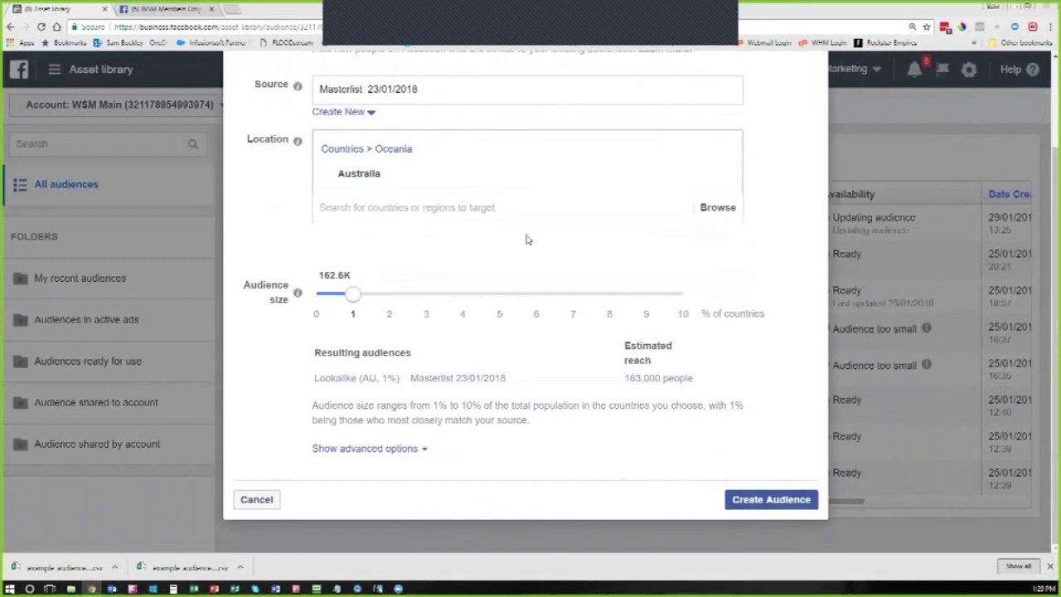
{"action": "mouse_move", "coordinate": [393, 175]}
Try creating the Australia 1% lookalike, then cancel after the duplicate-lookalike error
{"action": "left_click", "coordinate": [742, 504]}
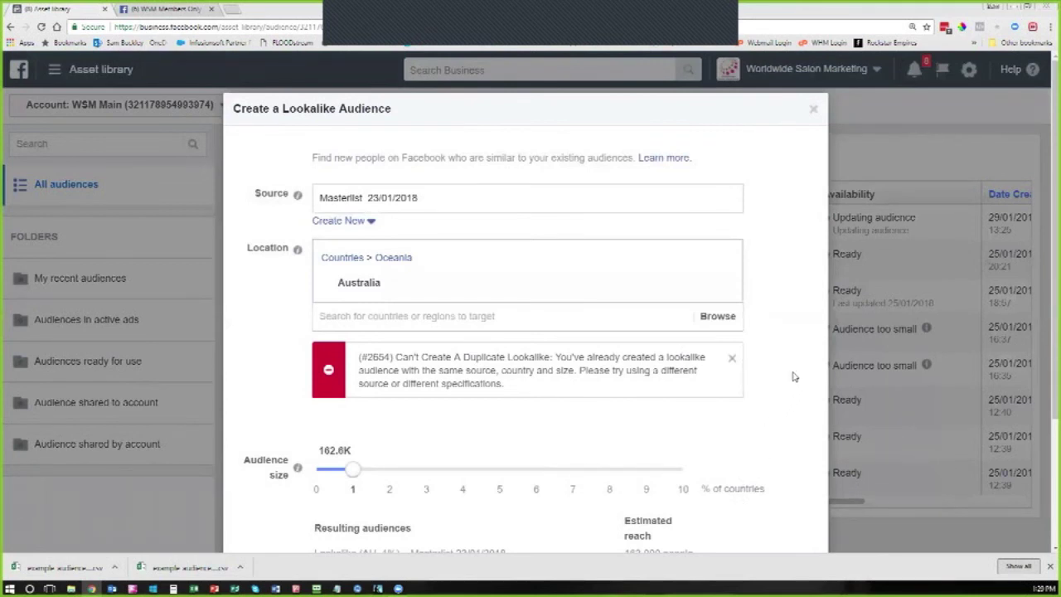
{"action": "scroll", "coordinate": [793, 377], "scroll_direction": "down", "scroll_amount": 3}
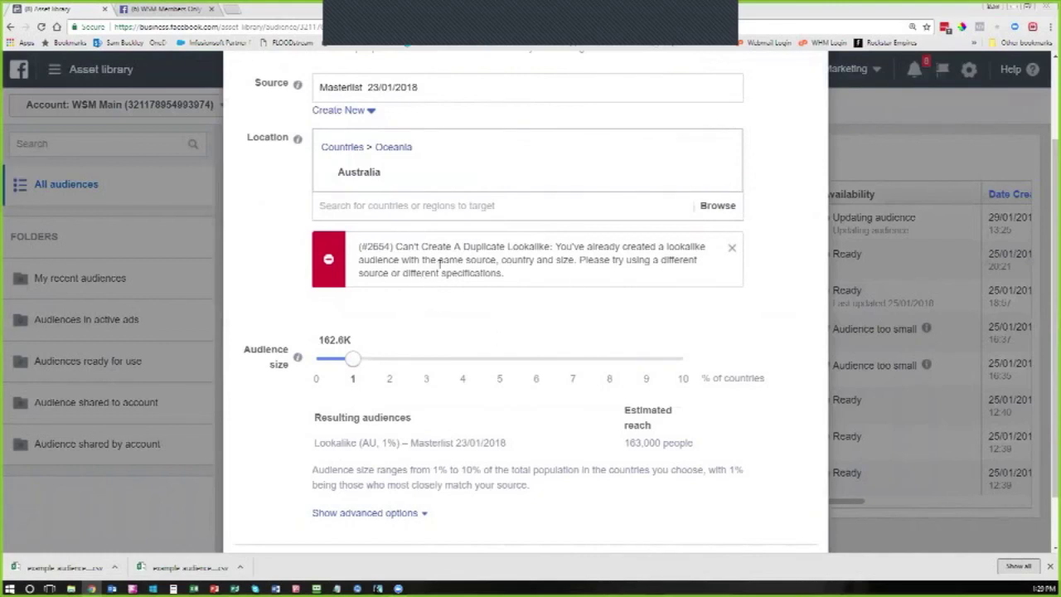
{"action": "scroll", "coordinate": [452, 280], "scroll_direction": "down", "scroll_amount": 1}
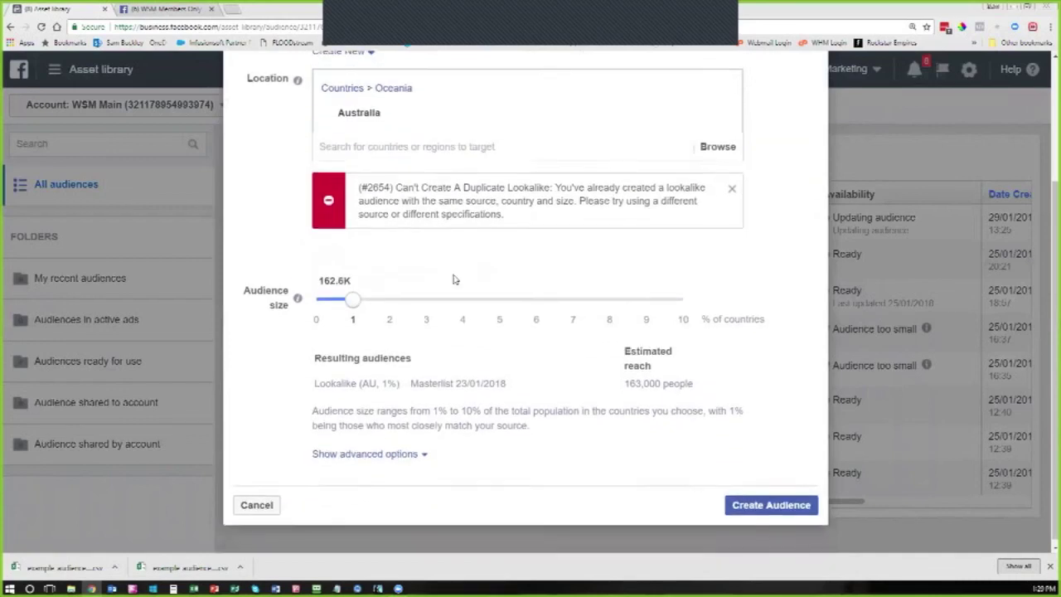
{"action": "scroll", "coordinate": [453, 280], "scroll_direction": "up", "scroll_amount": 2}
{"action": "scroll", "coordinate": [453, 282], "scroll_direction": "down", "scroll_amount": 2}
{"action": "left_click", "coordinate": [274, 508]}
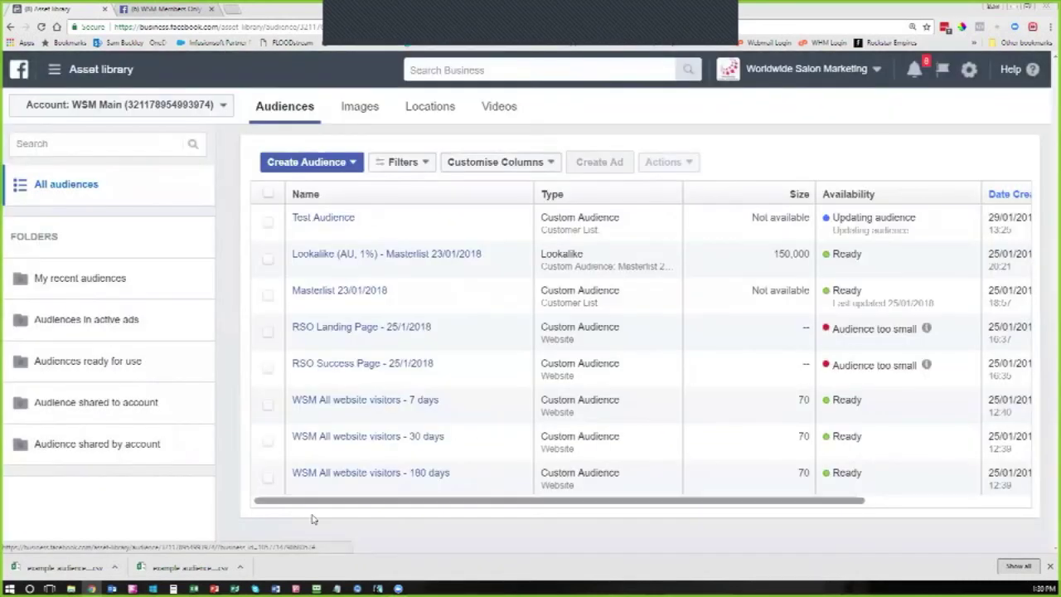
{"action": "left_click", "coordinate": [487, 266]}
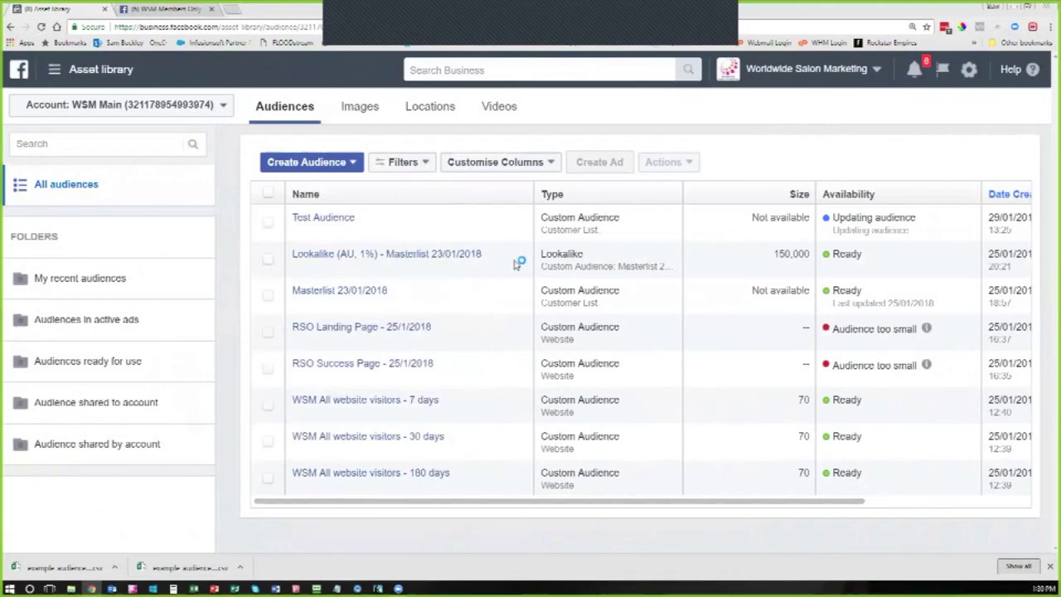